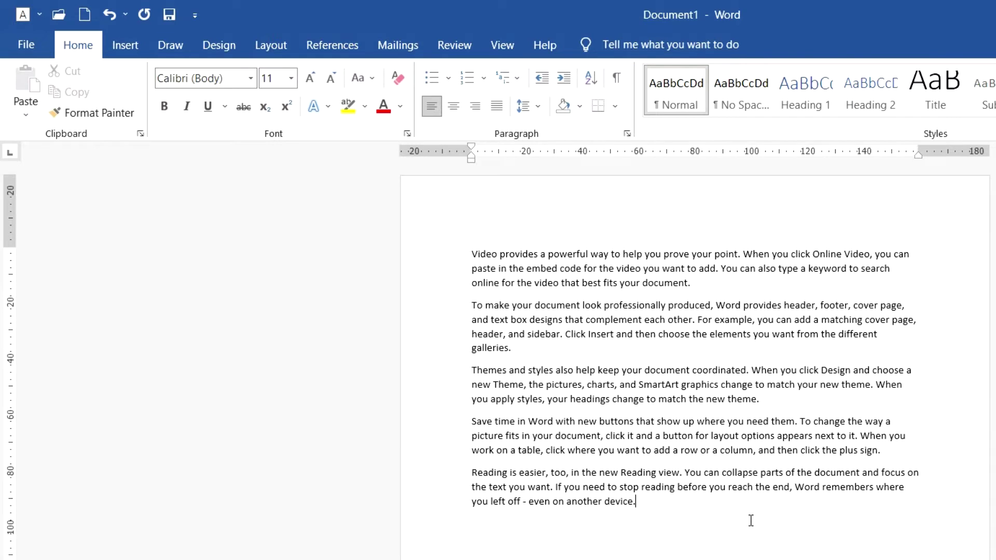
# - Select the entire document and apply the Arial font to all text
pyautogui.hotkey('ctrl', 'a')
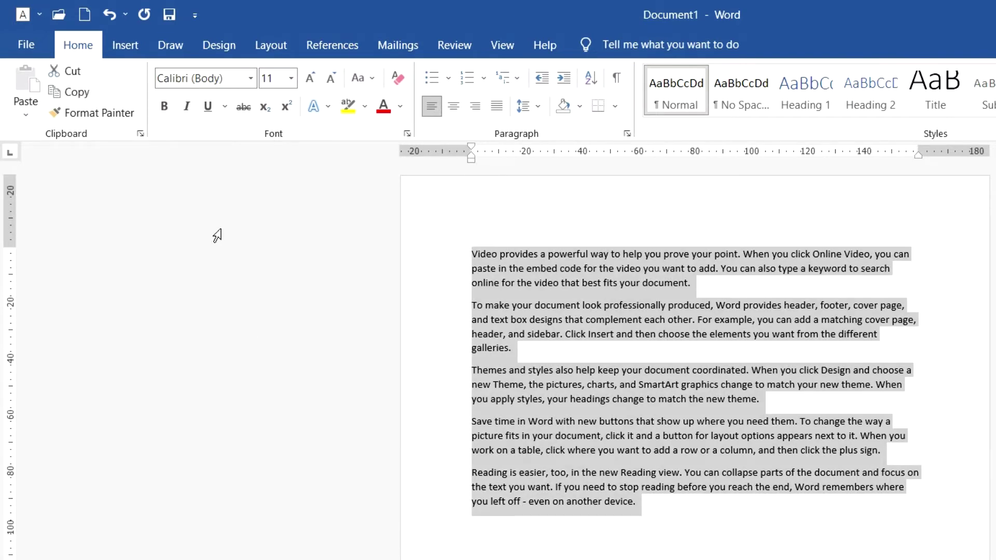
pyautogui.click(250, 78)
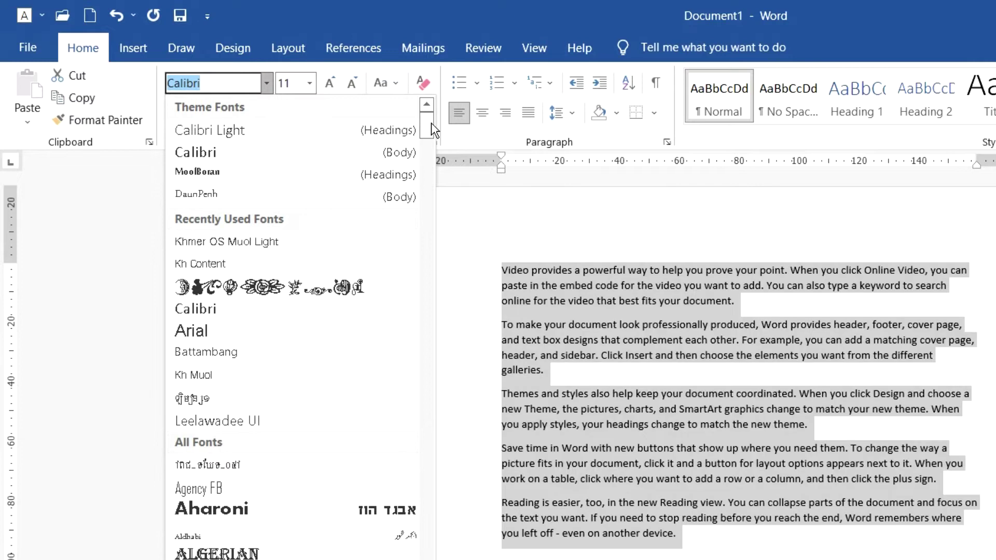
pyautogui.click(430, 212)
pyautogui.scroll(-15, 338, 286)
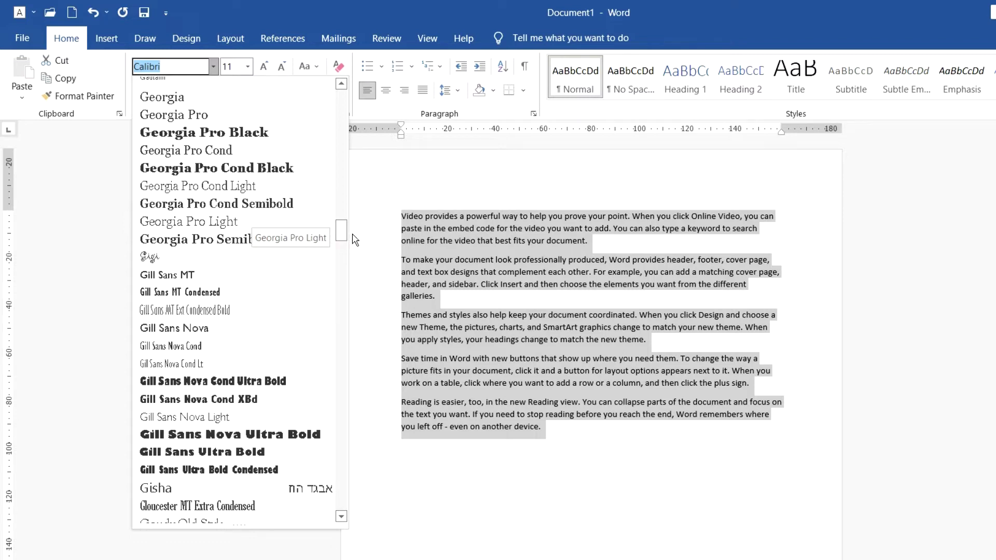
pyautogui.scroll(1, 337, 208)
pyautogui.scroll(20, 336, 171)
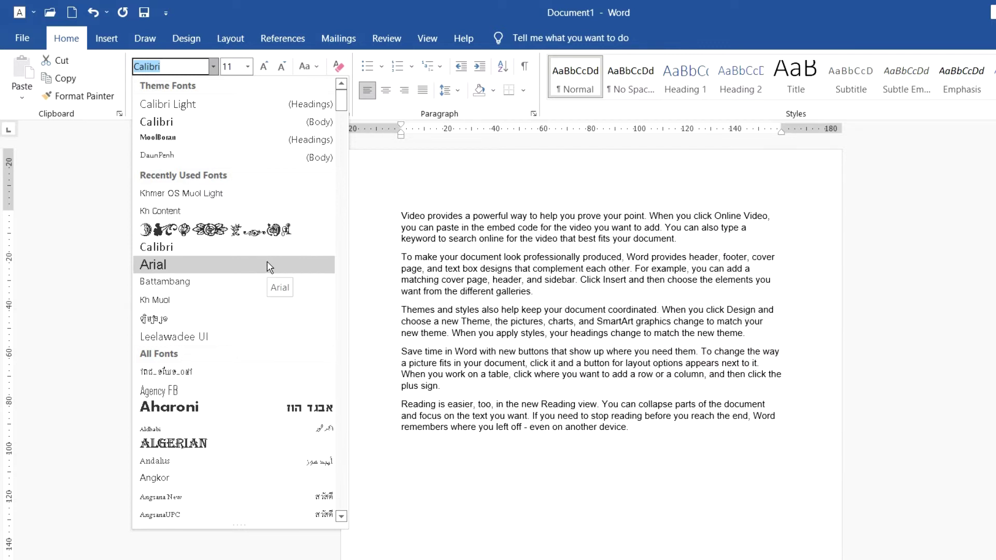
pyautogui.click(269, 266)
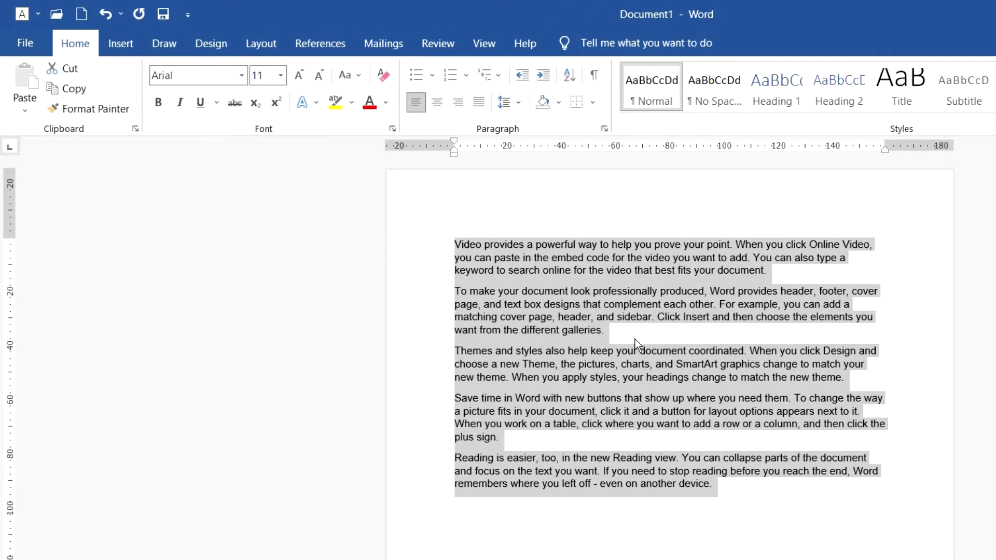
# - Change all five paragraphs from Arial to Times New Roman by typing 'Tim' in the font box
pyautogui.click(191, 74)
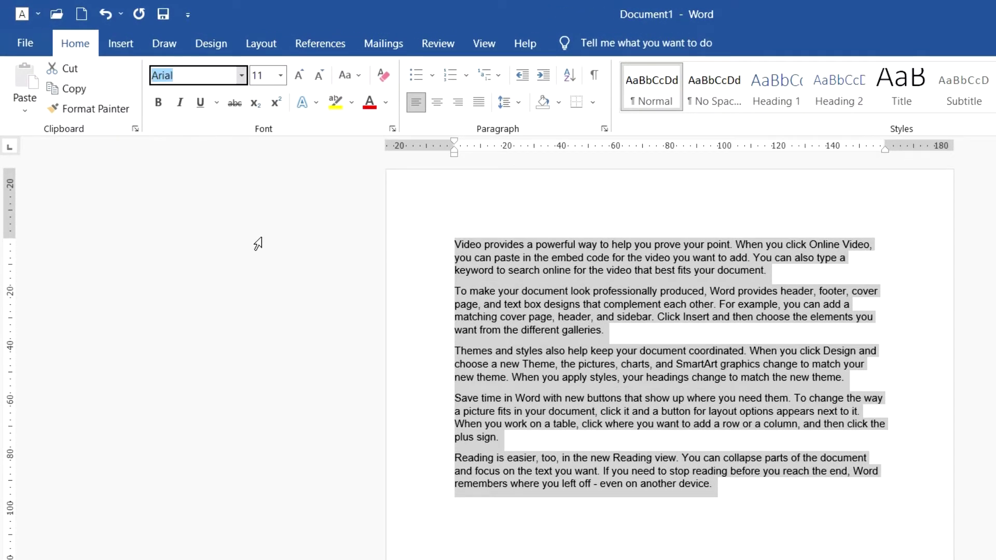
pyautogui.write('T')
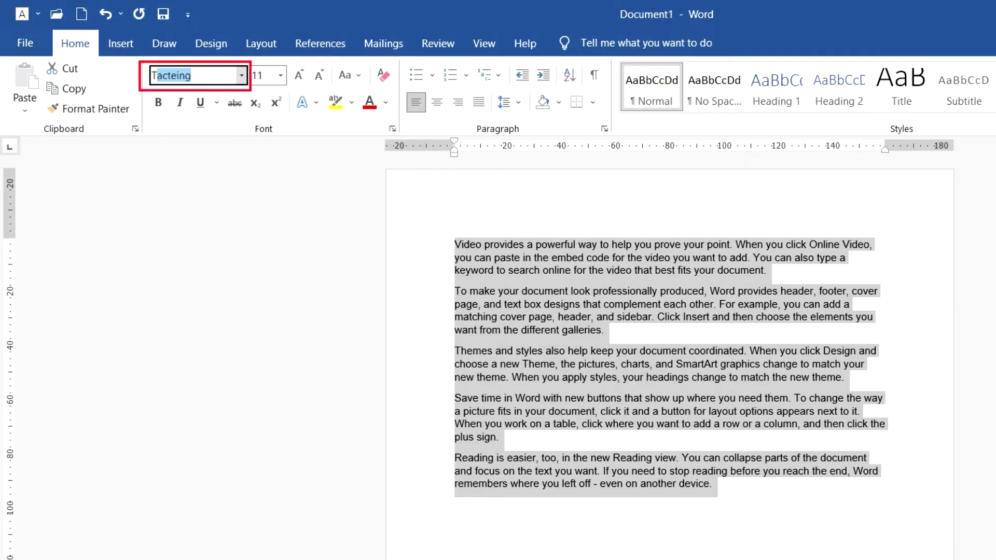
pyautogui.write('imes New Romar')
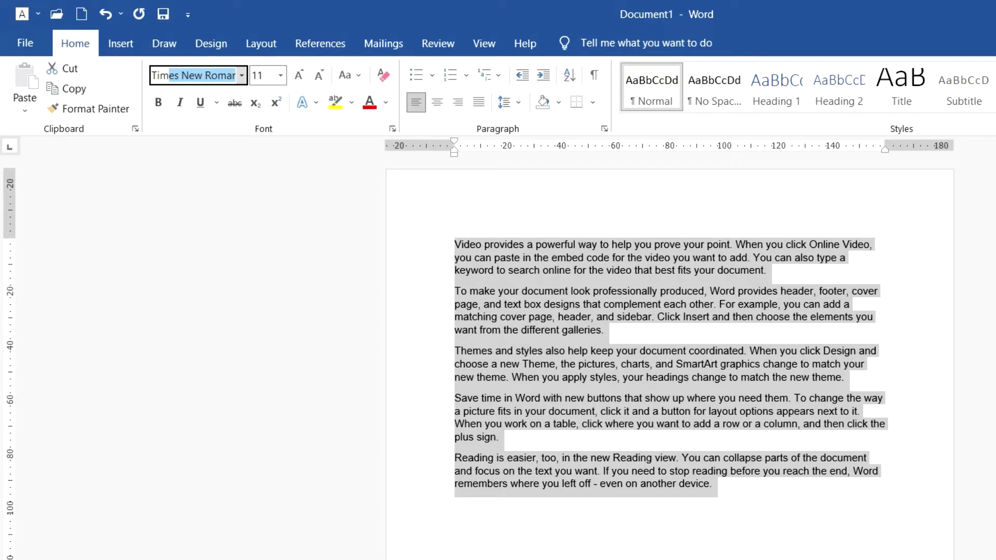
pyautogui.press('Return')
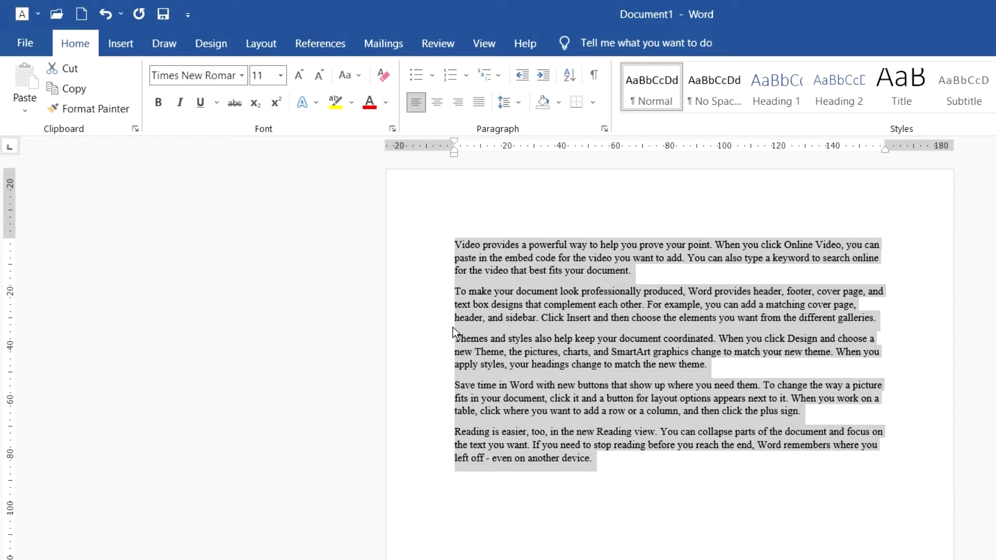
pyautogui.click(614, 466)
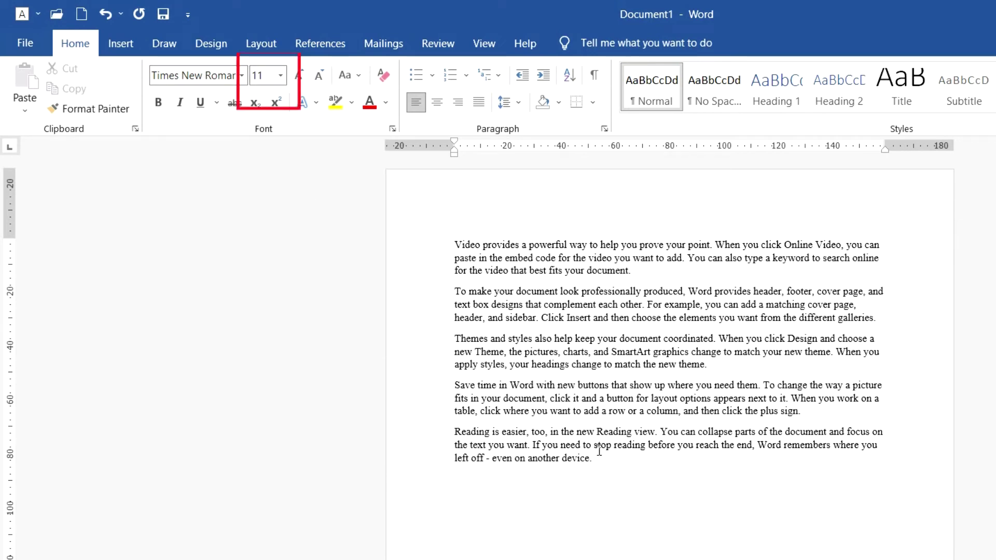
# - Set the last two paragraphs to 16 point font size
pyautogui.moveTo(596, 459)
pyautogui.mouseDown()
pyautogui.moveTo(450, 398)
pyautogui.moveTo(449, 389)
pyautogui.mouseUp()
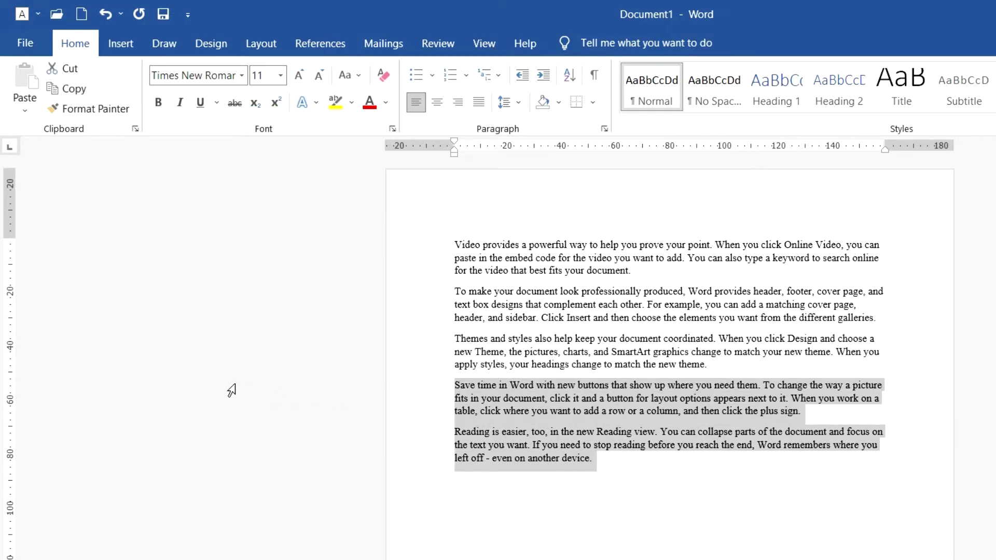
pyautogui.click(284, 79)
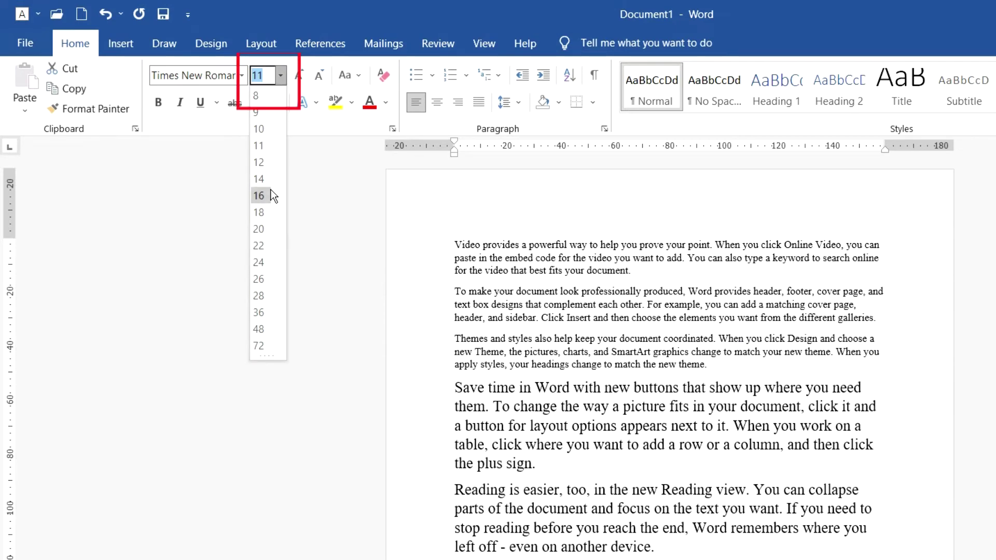
pyautogui.click(266, 196)
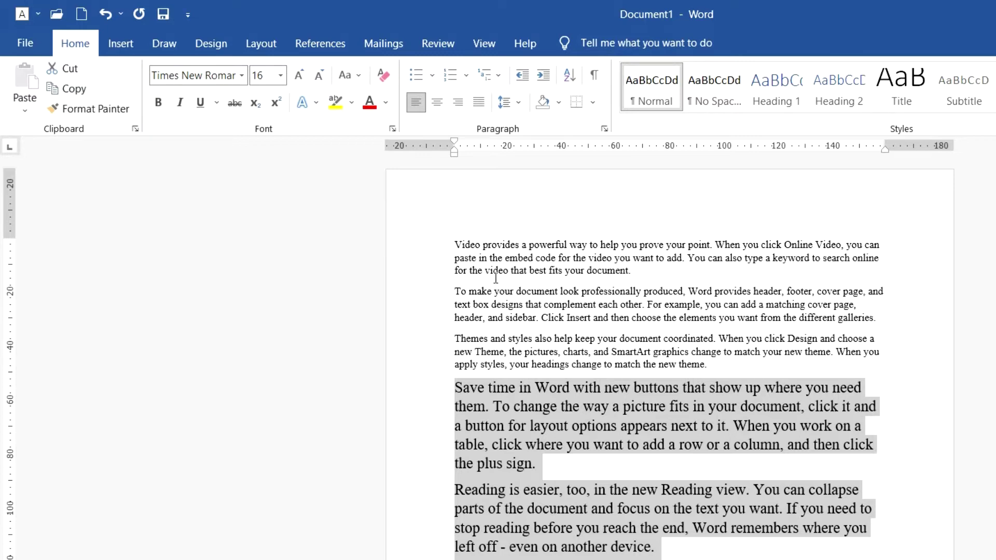
pyautogui.moveTo(452, 245); pyautogui.dragTo(647, 276)
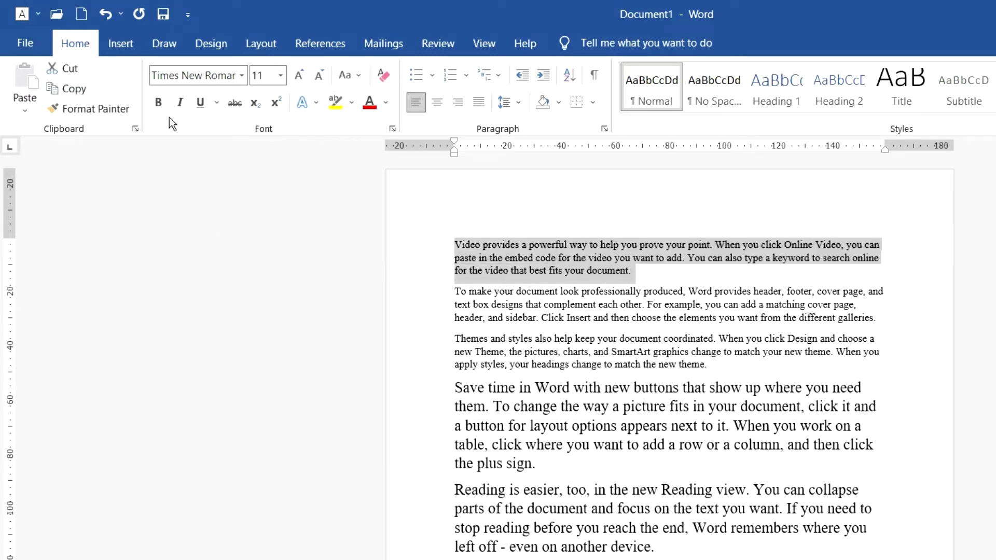
# - Bold the first paragraph and italicize the third, 'Themes and styles' paragraph
pyautogui.click(160, 104)
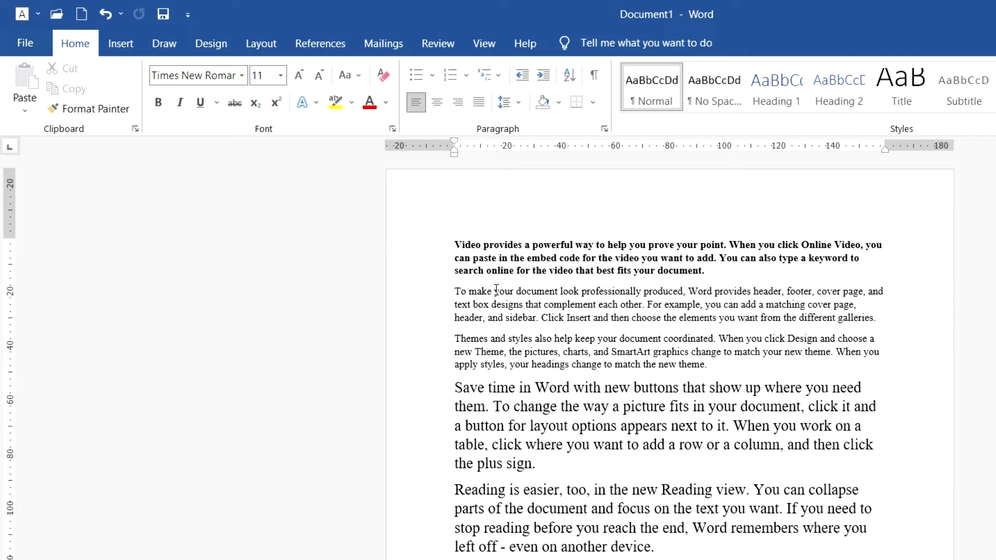
pyautogui.moveTo(729, 373); pyautogui.dragTo(390, 334)
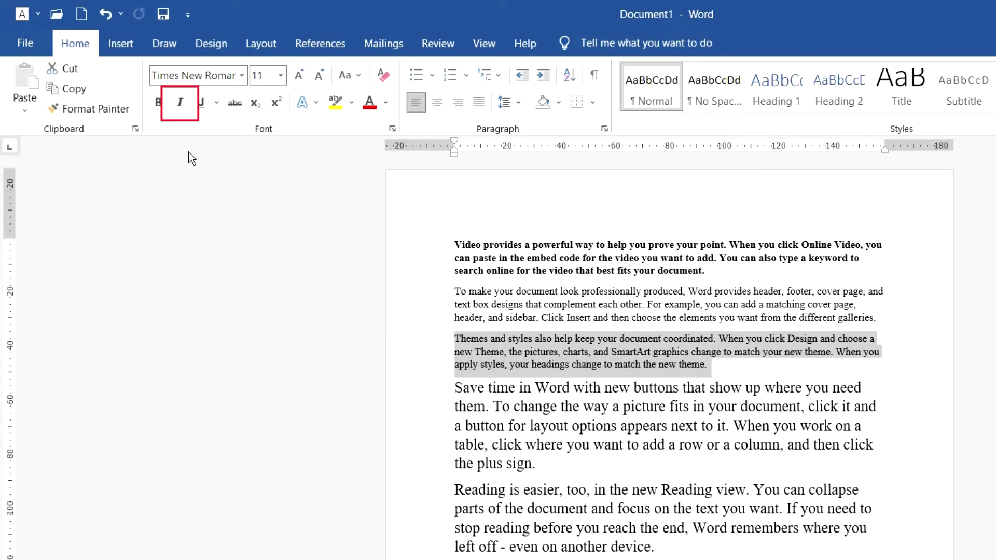
pyautogui.click(179, 104)
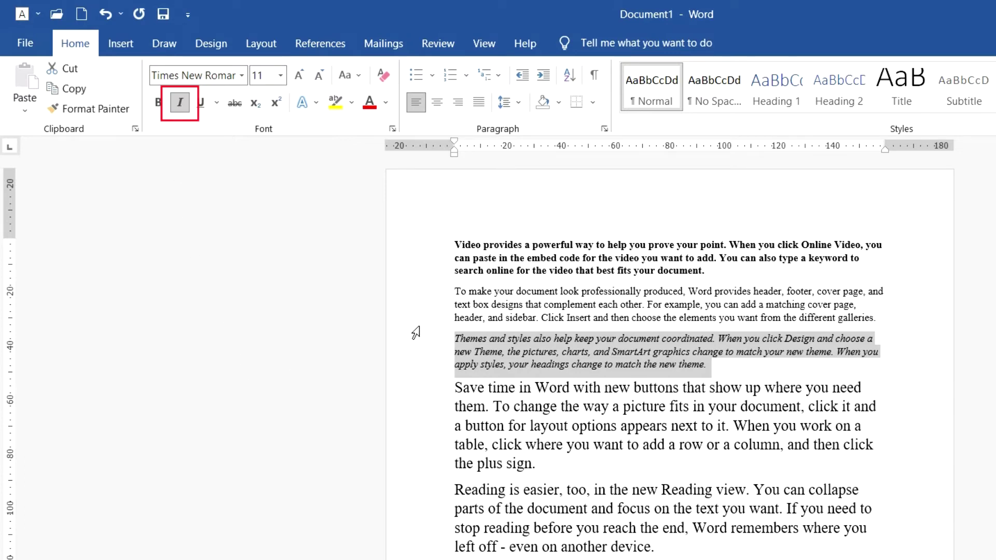
pyautogui.click(419, 352)
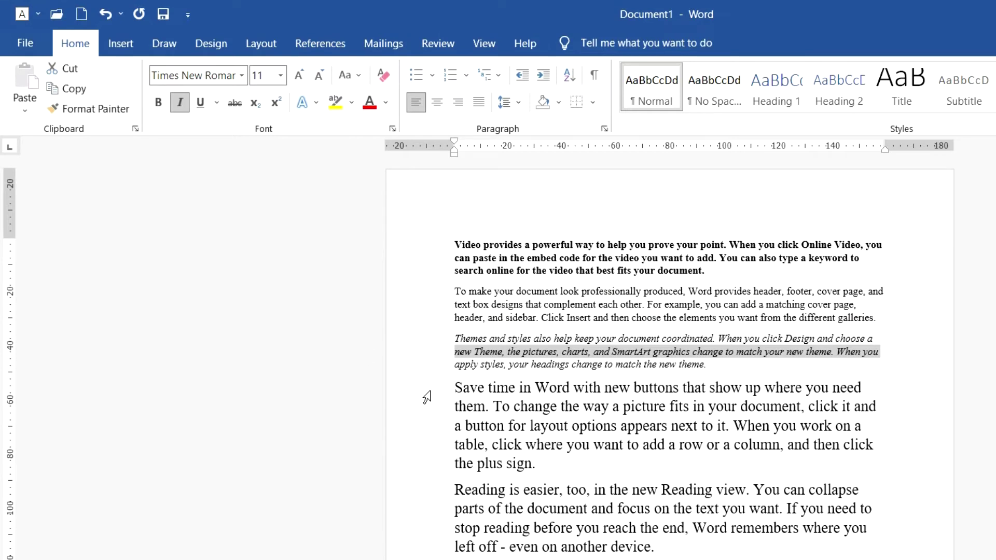
# - Underline the fourth paragraph and choose an underline line style
pyautogui.moveTo(450, 389); pyautogui.dragTo(569, 458)
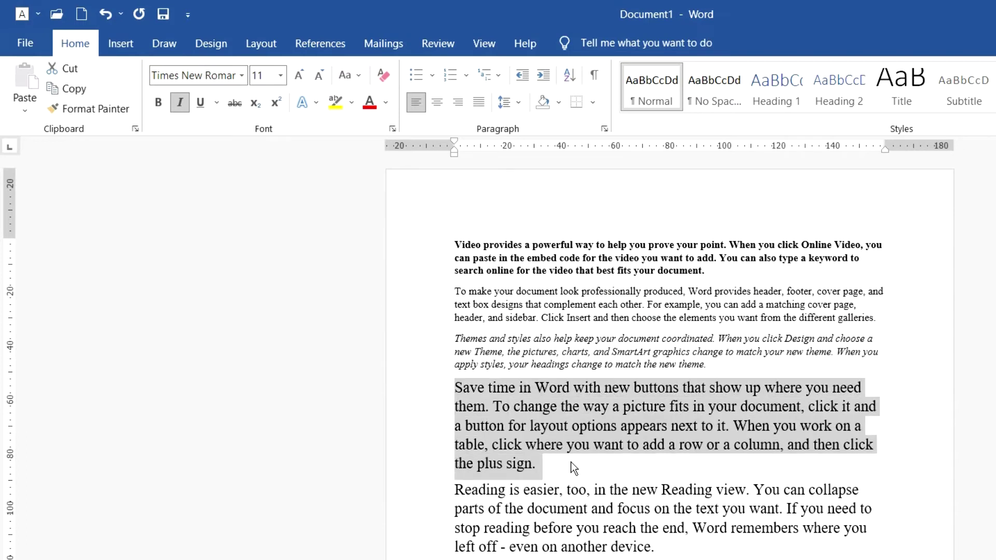
pyautogui.click(204, 107)
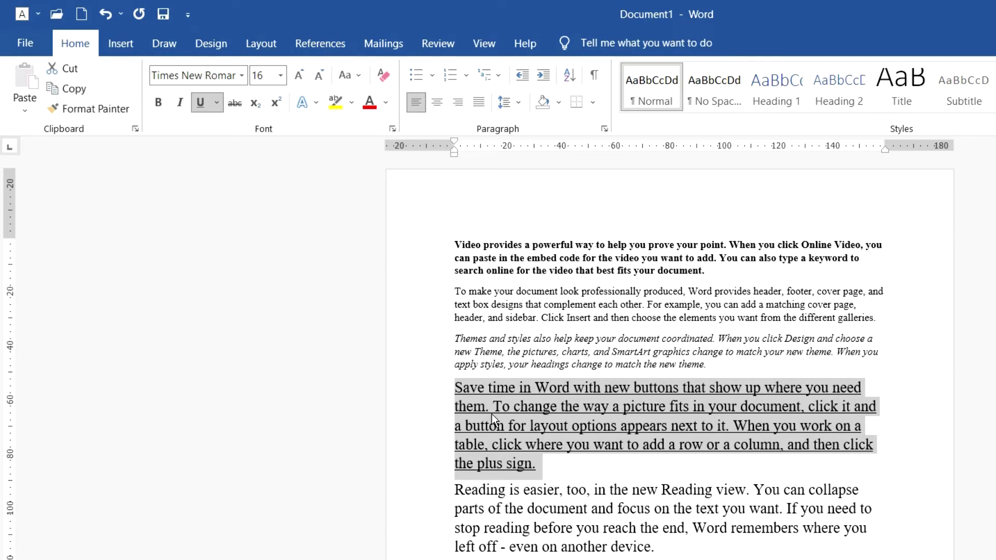
pyautogui.click(216, 103)
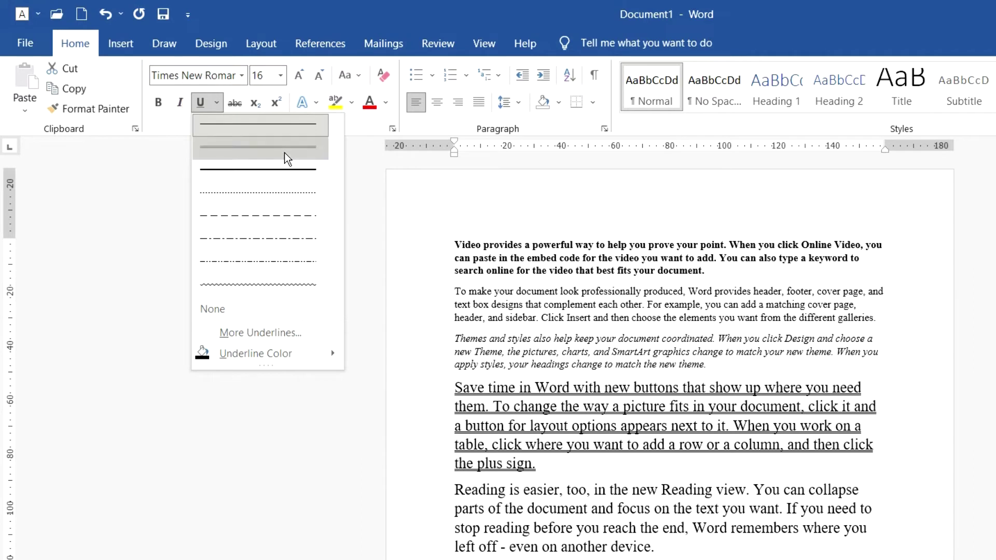
pyautogui.click(262, 372)
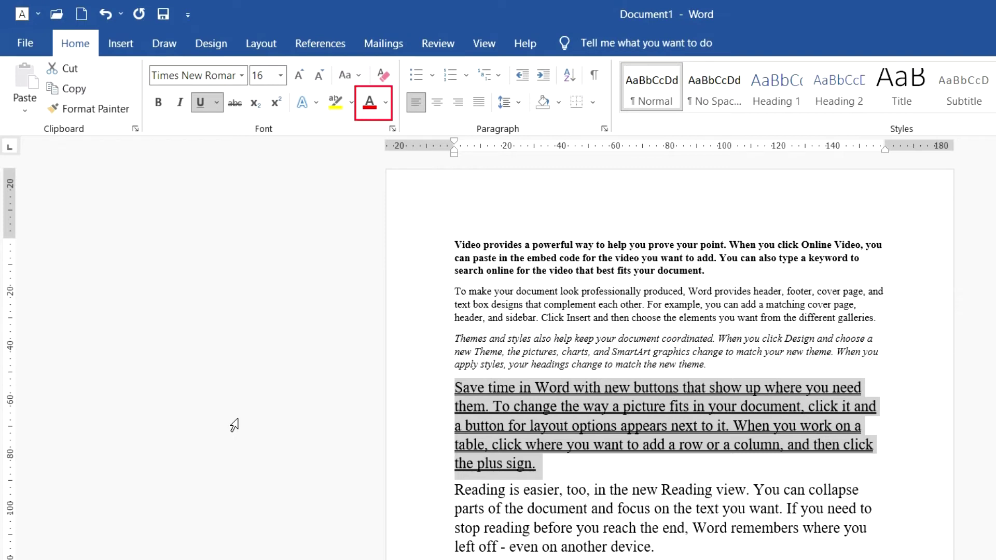
# - Make the bold first paragraph's text gold
pyautogui.moveTo(453, 249); pyautogui.dragTo(722, 275)
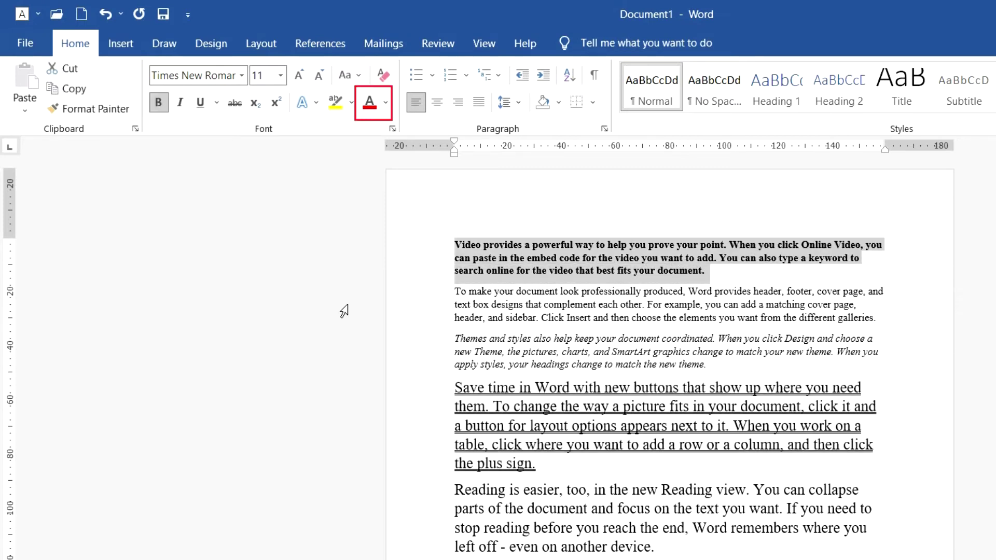
pyautogui.click(387, 103)
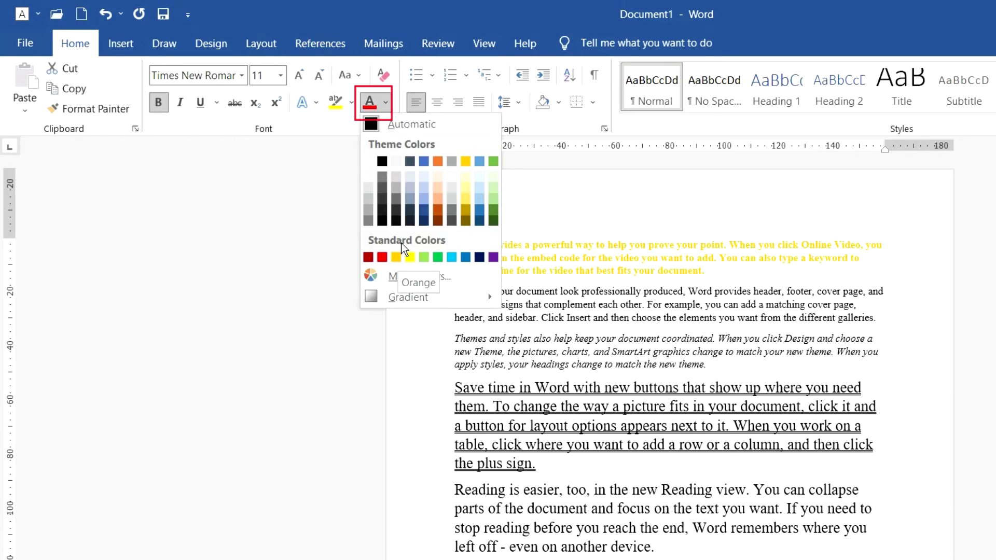
pyautogui.click(396, 257)
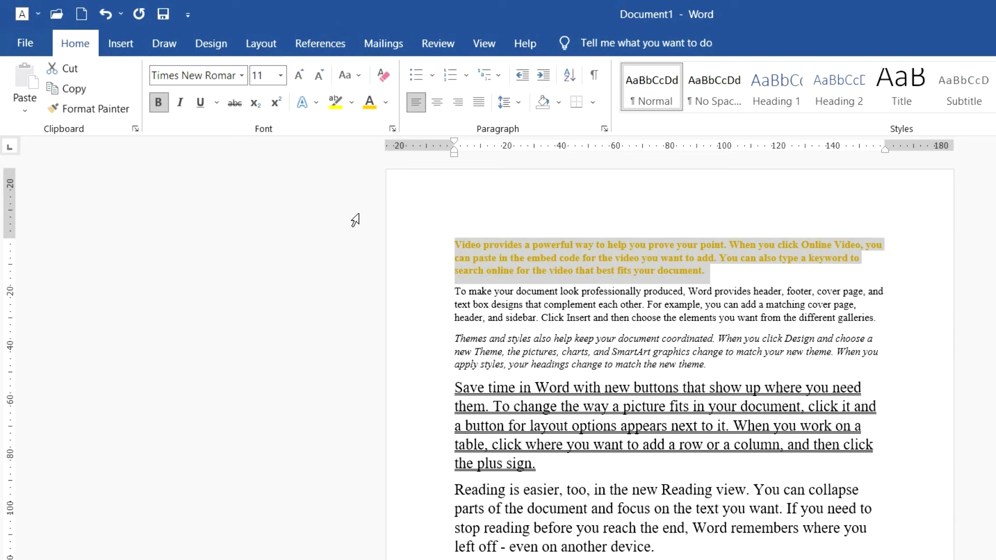
pyautogui.click(454, 245)
# - Clear all formatting from the five paragraphs, leaving plain Calibri 11, and copy them
pyautogui.moveTo(454, 245); pyautogui.dragTo(659, 549)
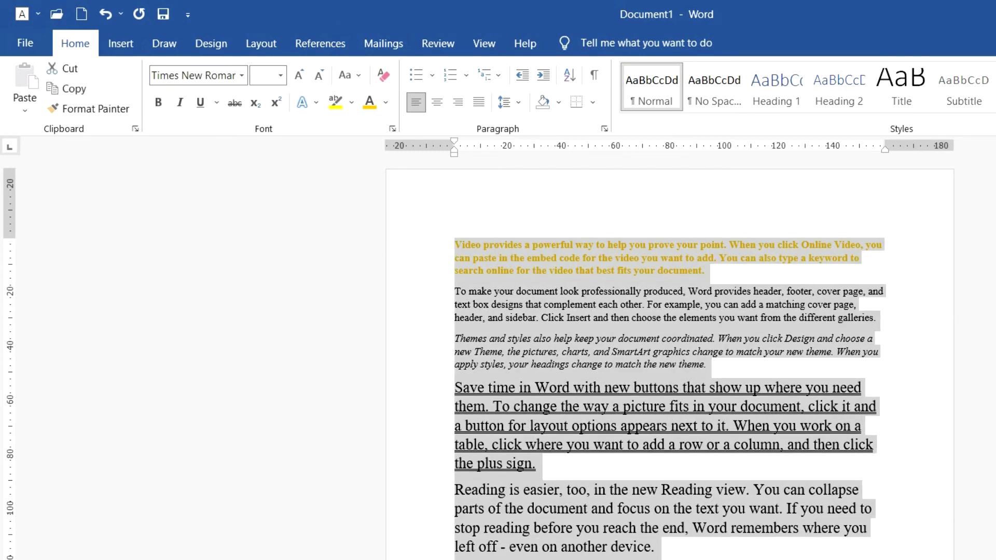
pyautogui.click(381, 77)
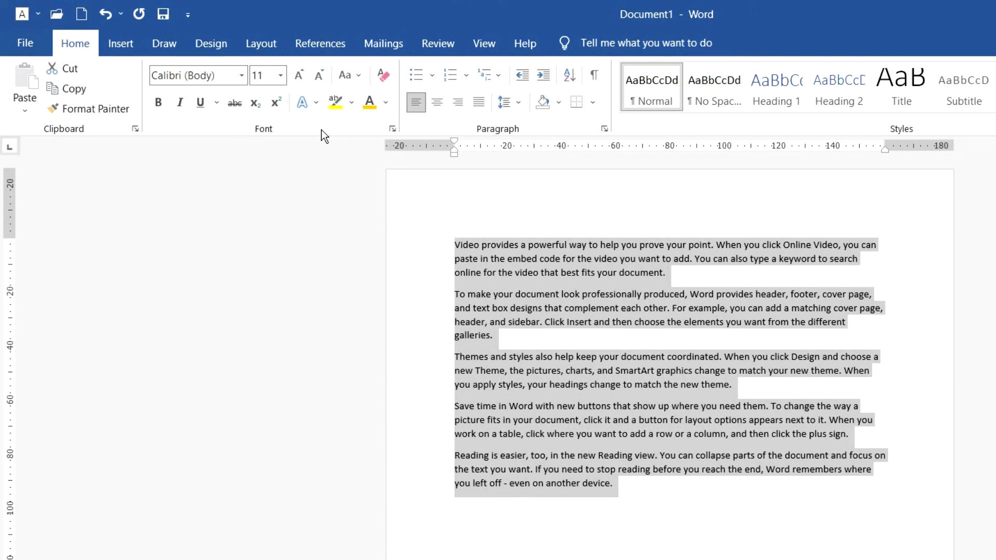
pyautogui.hotkey('ctrl', 'c')
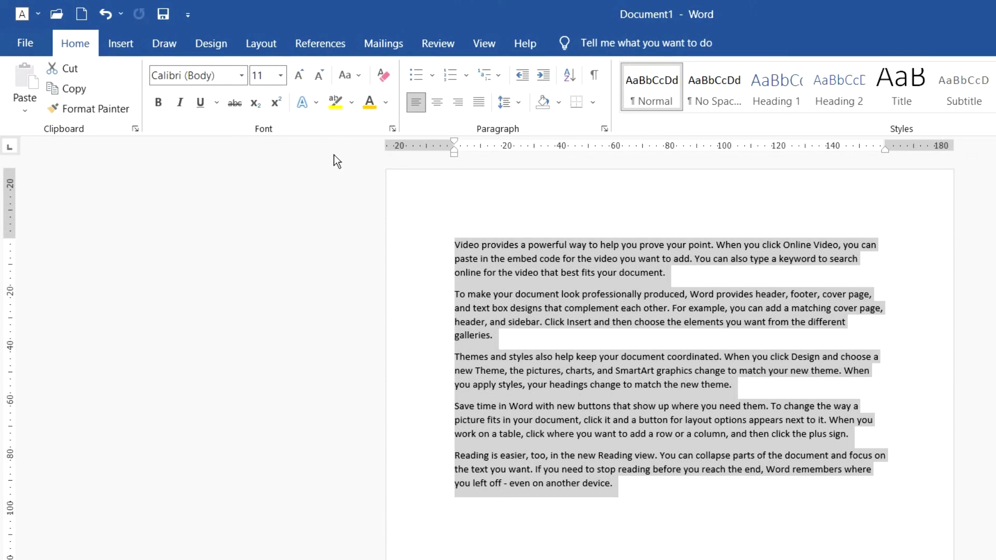